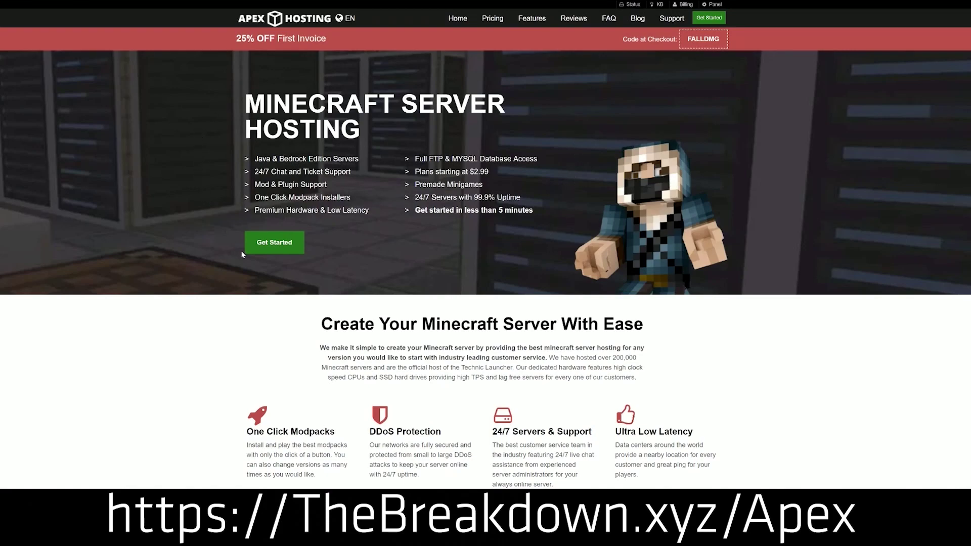
- Read through the Apex Hosting features, highlighting the Automated Backups and Instant Setup descriptions
scroll(373, 244, down, 3)
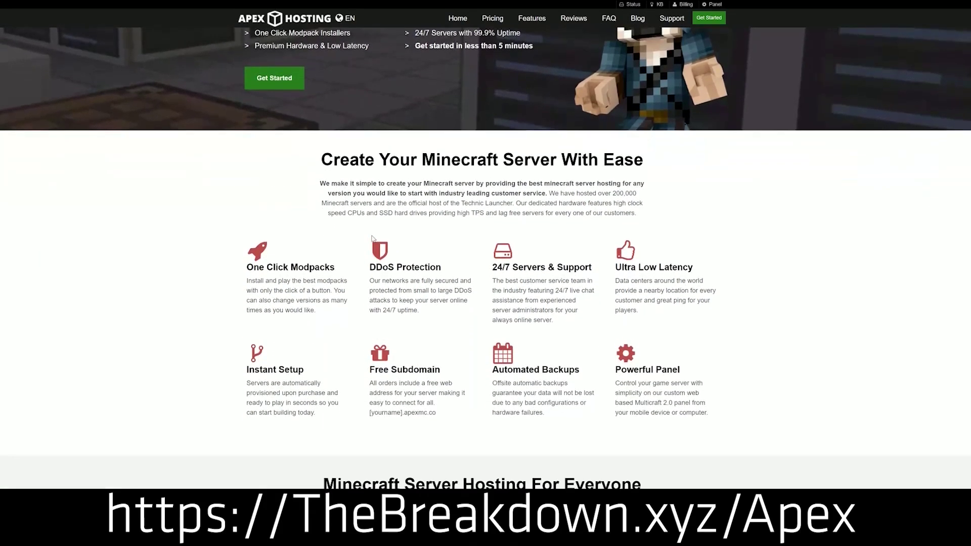
scroll(373, 244, down, 1)
drag(245, 227, 593, 229)
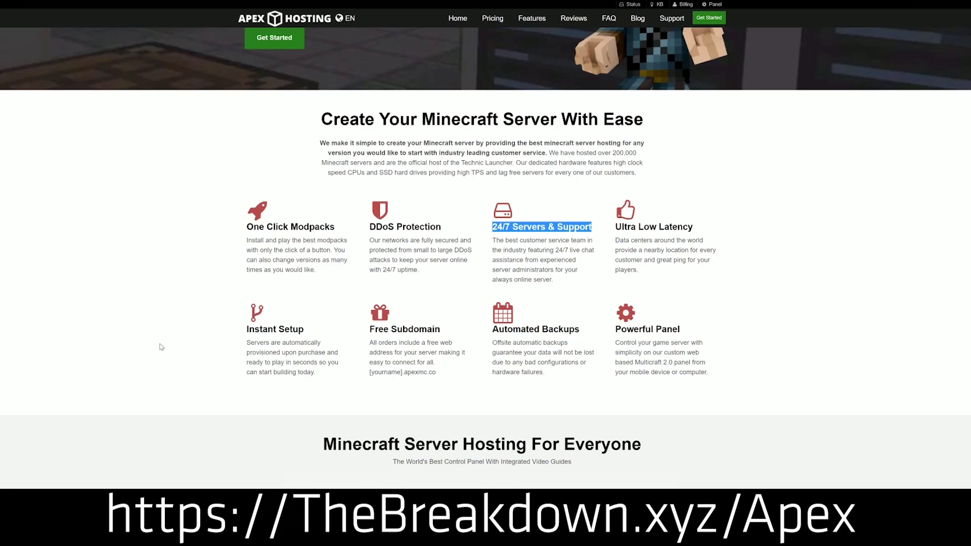
drag(492, 328, 609, 329)
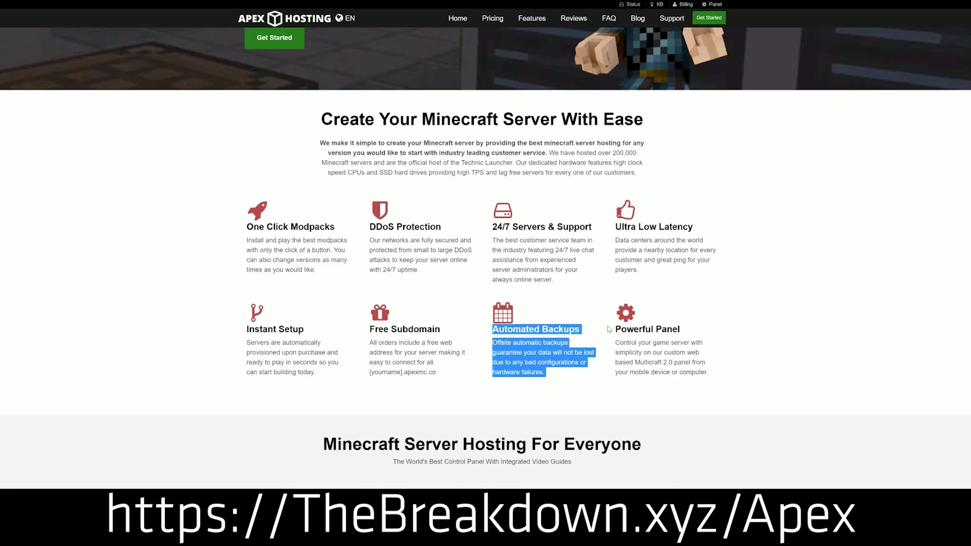
click(476, 332)
drag(316, 374, 247, 328)
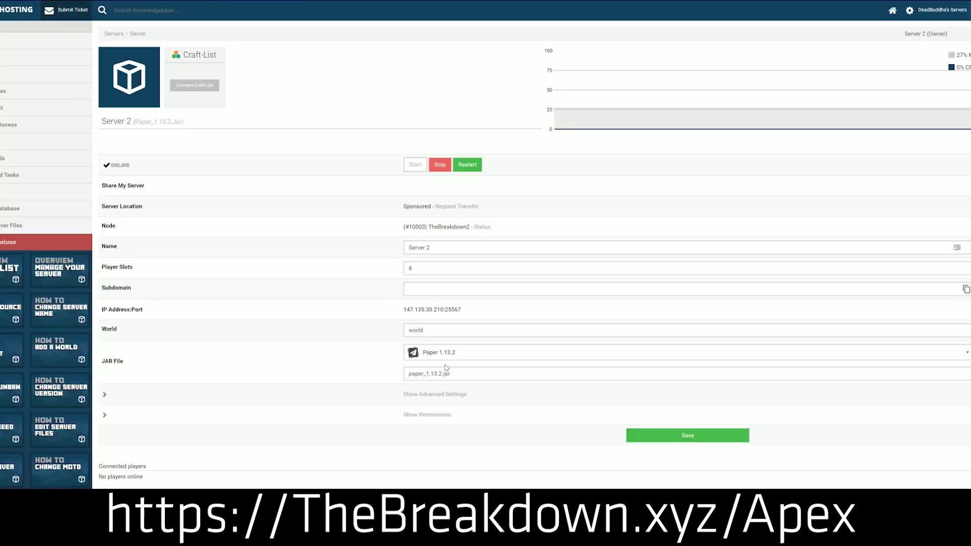
- Choose Minecraft 1.15 from the server's JAR File dropdown
click(457, 360)
scroll(453, 404, down, 3)
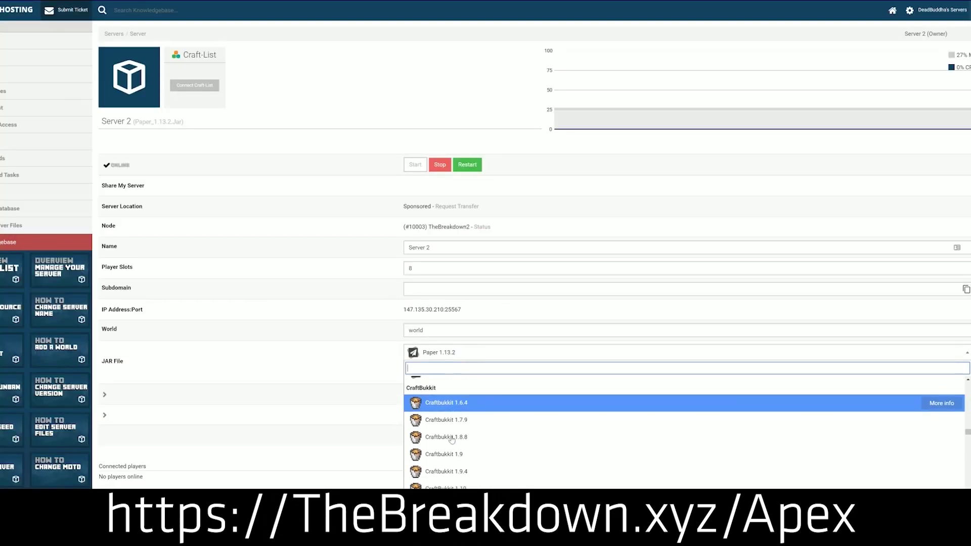
scroll(451, 439, up, 4)
scroll(452, 439, up, 3)
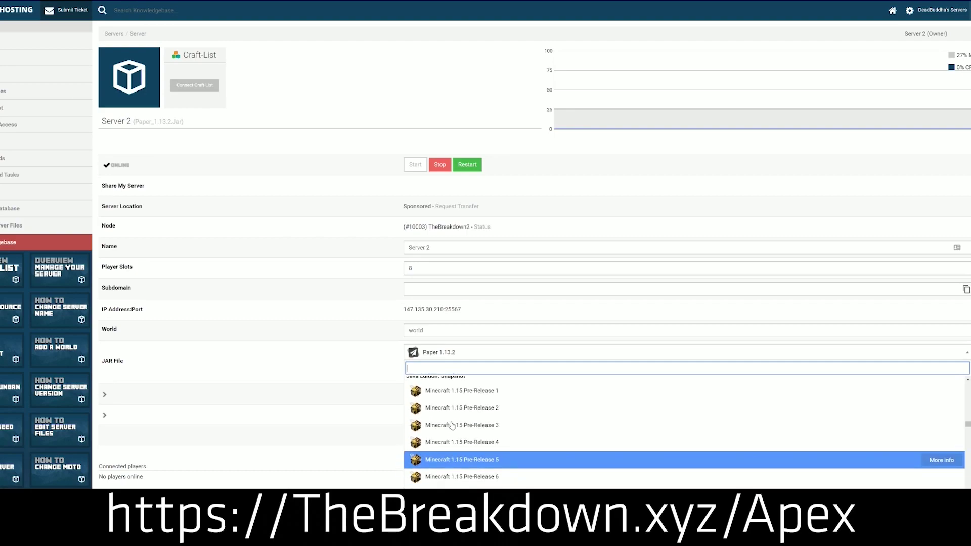
scroll(454, 435, down, 2)
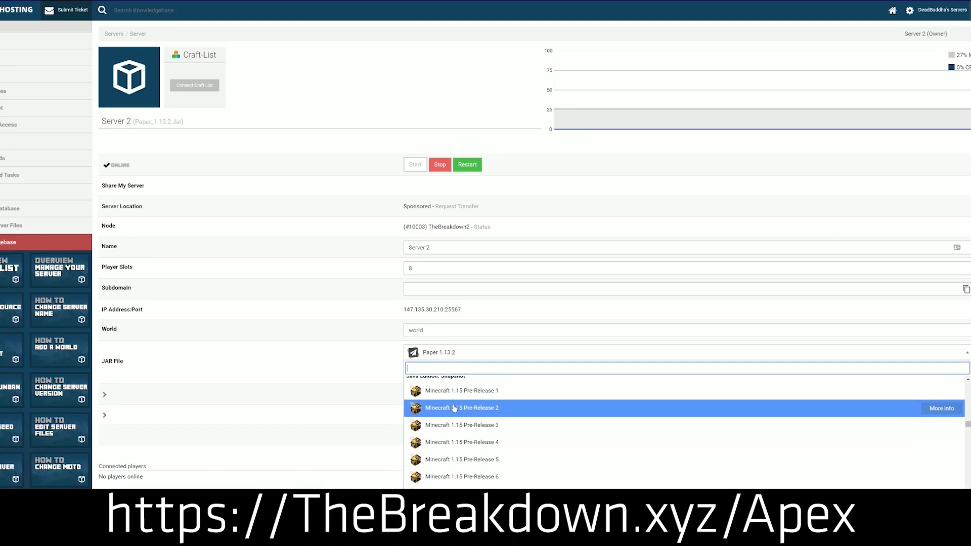
scroll(451, 438, up, 4)
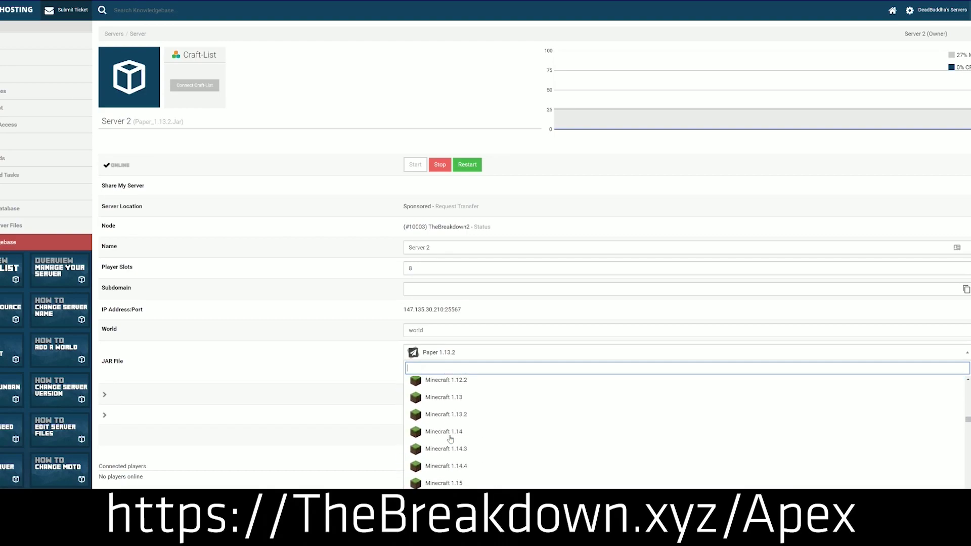
scroll(448, 440, down, 3)
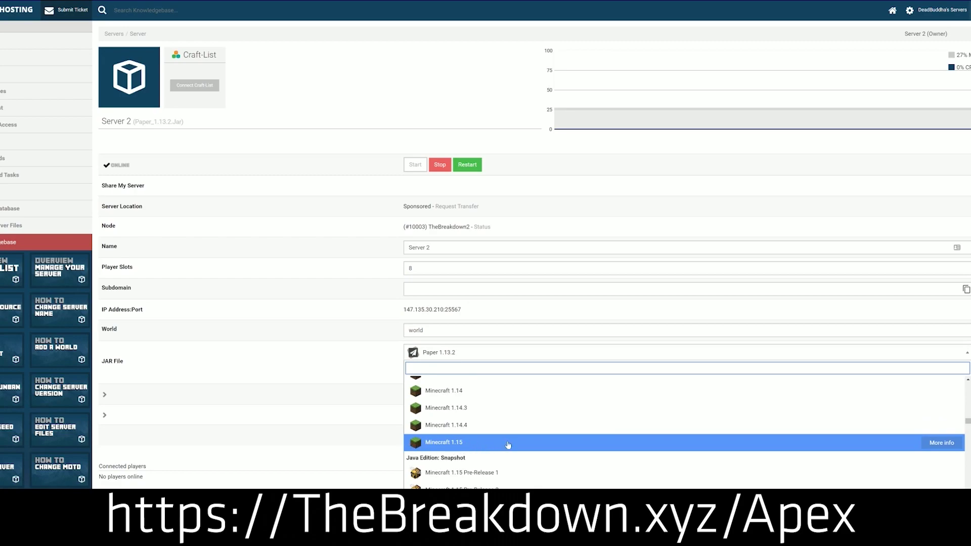
click(495, 444)
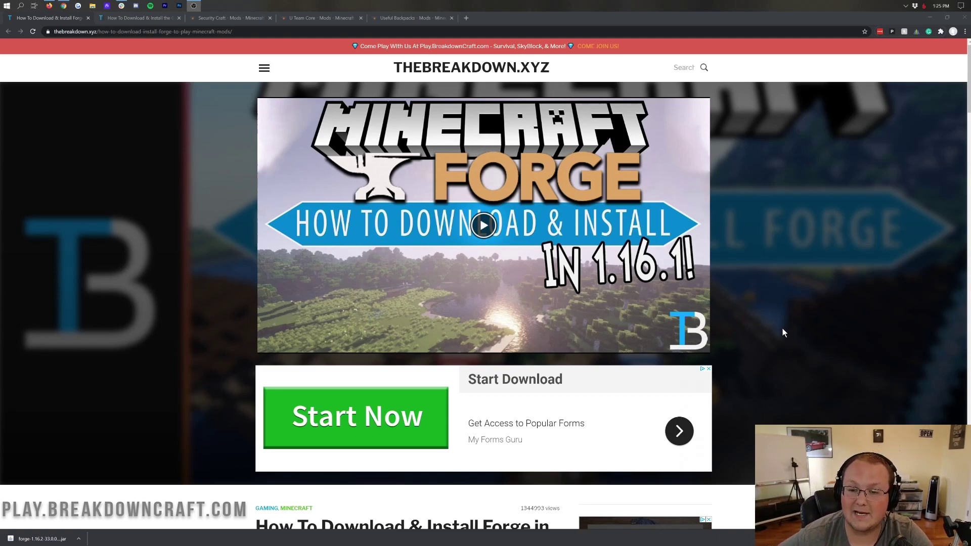
- Skim the Forge install article, then switch to the Gravestone mod guide
scroll(783, 328, down, 1)
scroll(783, 328, up, 1)
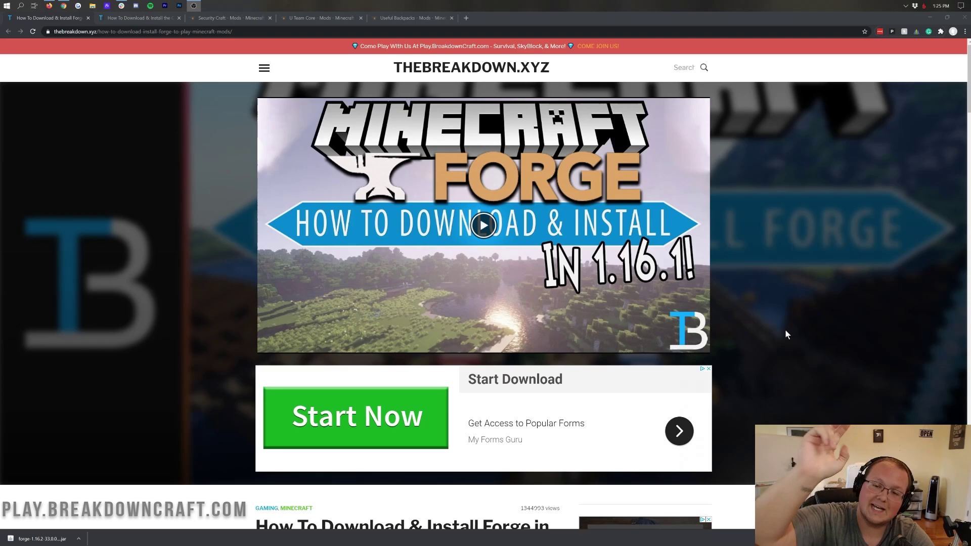
scroll(536, 286, down, 9)
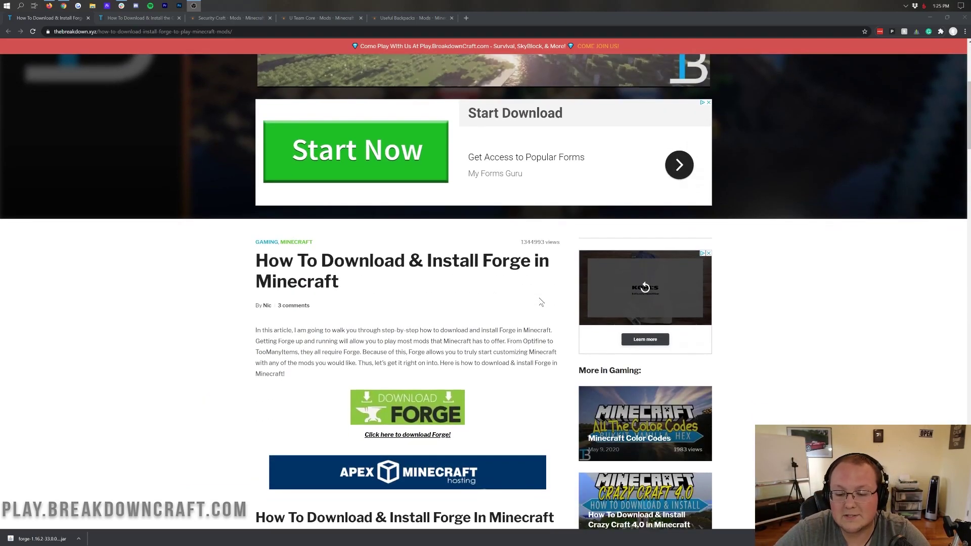
scroll(536, 286, down, 3)
scroll(535, 303, up, 12)
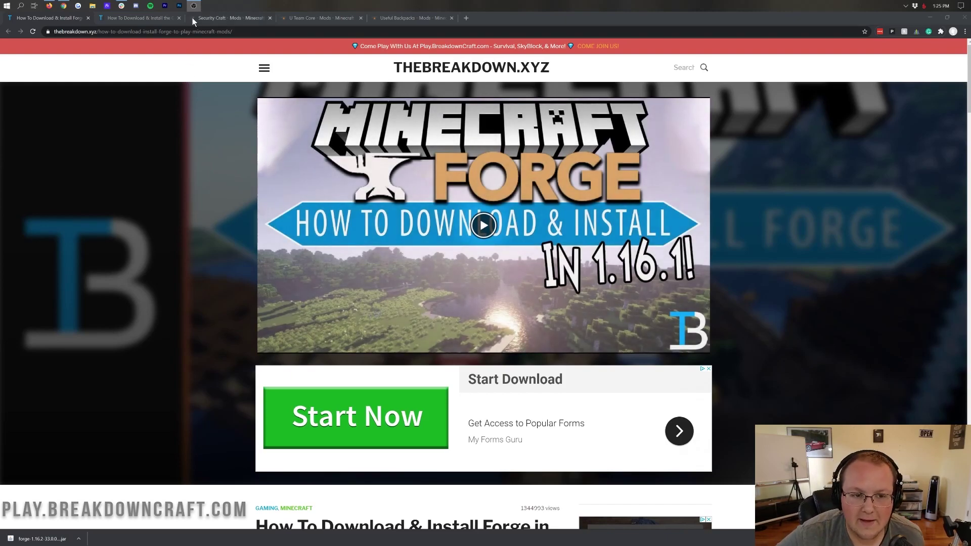
click(163, 19)
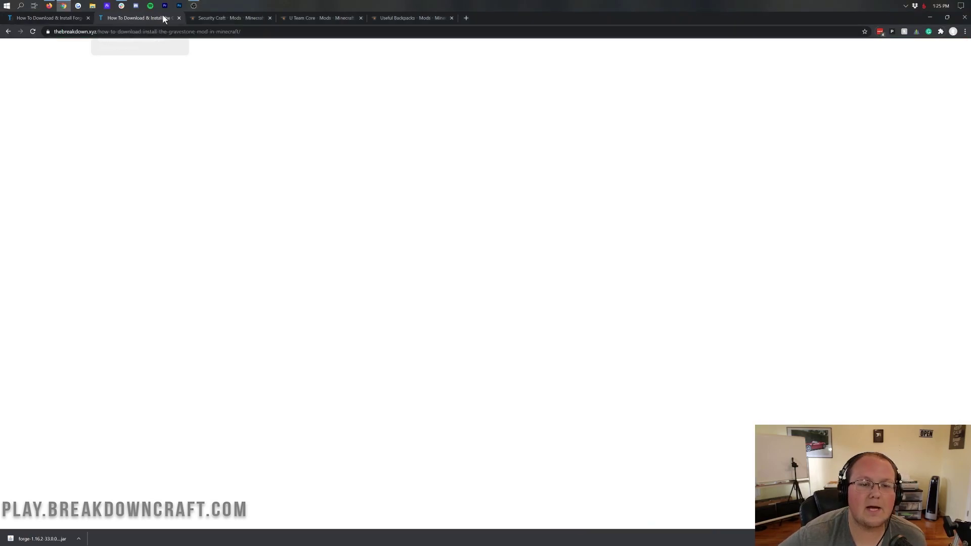
- Glance at the Security Craft and Useful Backpacks CurseForge pages, then return to the Gravestone article
click(223, 20)
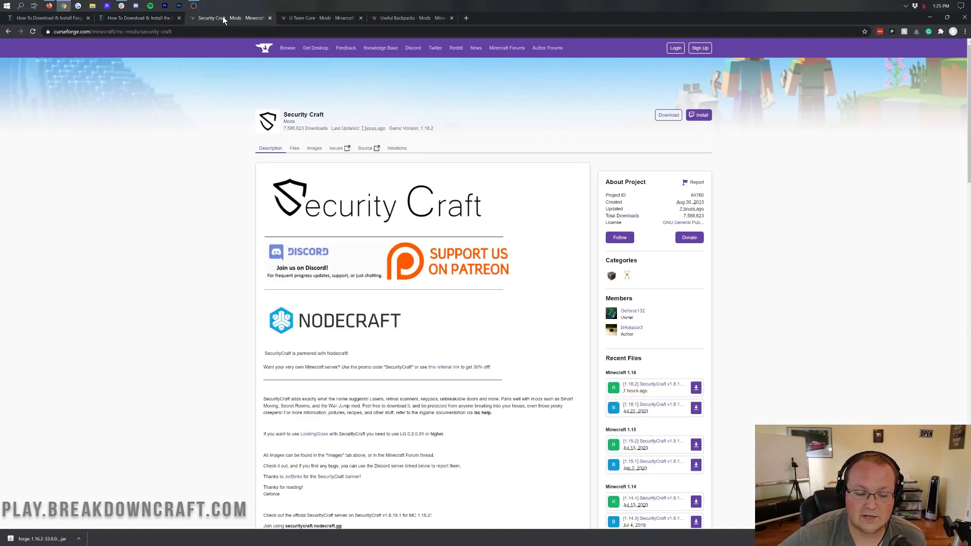
click(395, 16)
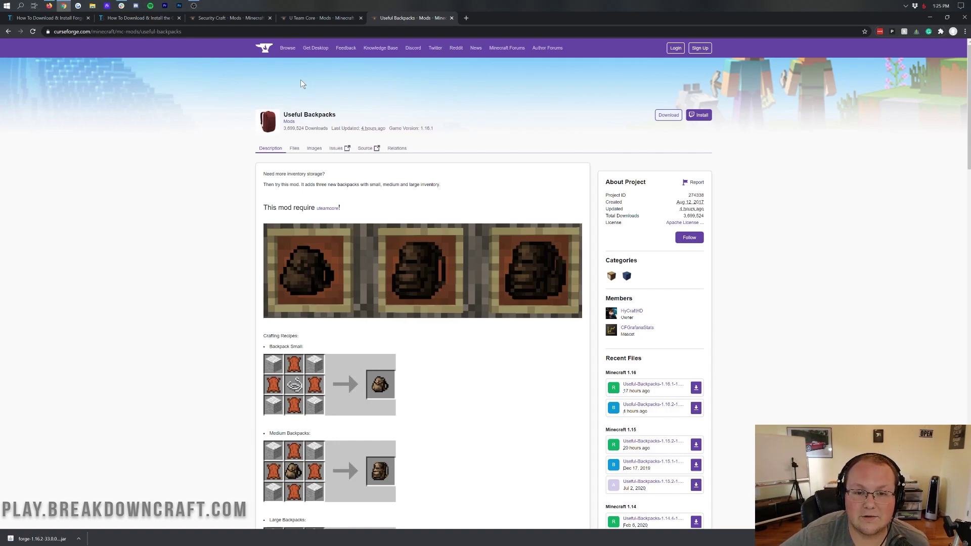
click(137, 19)
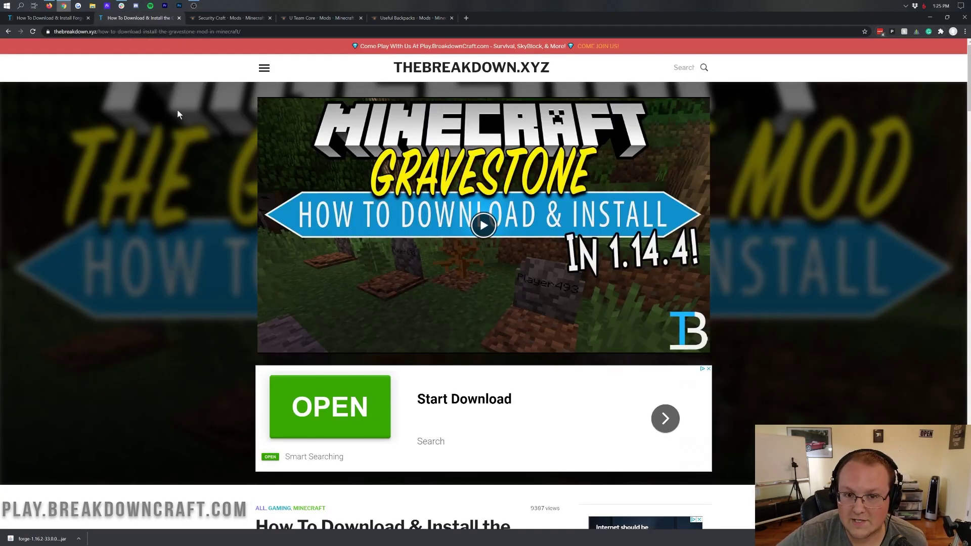
- Follow the article's Download Gravestone link to the mod's CurseForge page
scroll(178, 114, down, 9)
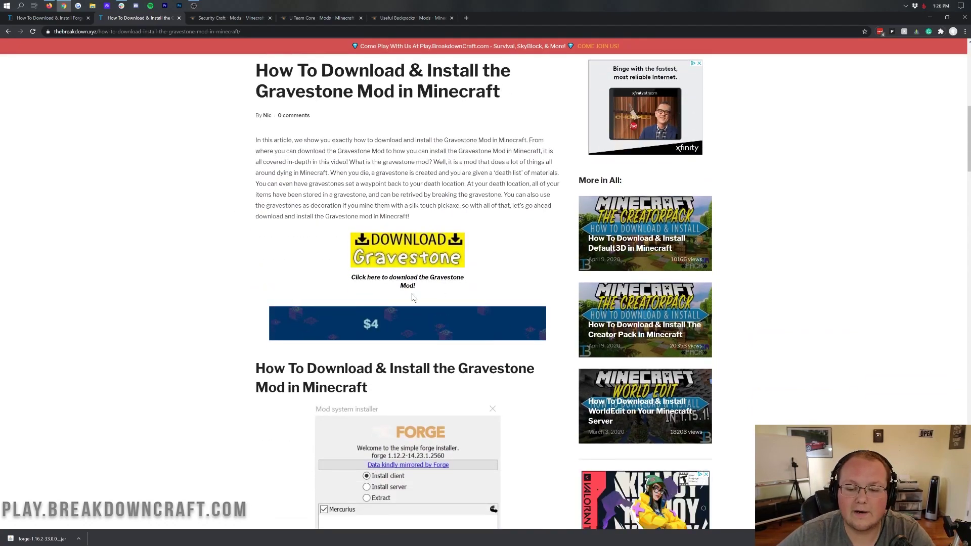
click(407, 250)
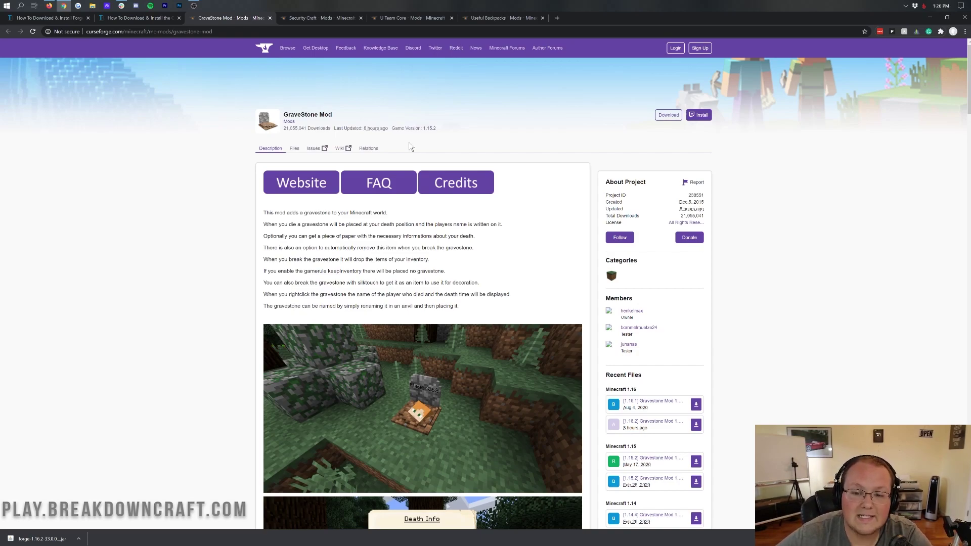
- Check the GraveStone Mod's listed game versions for Minecraft 1.16 support
drag(392, 129, 448, 137)
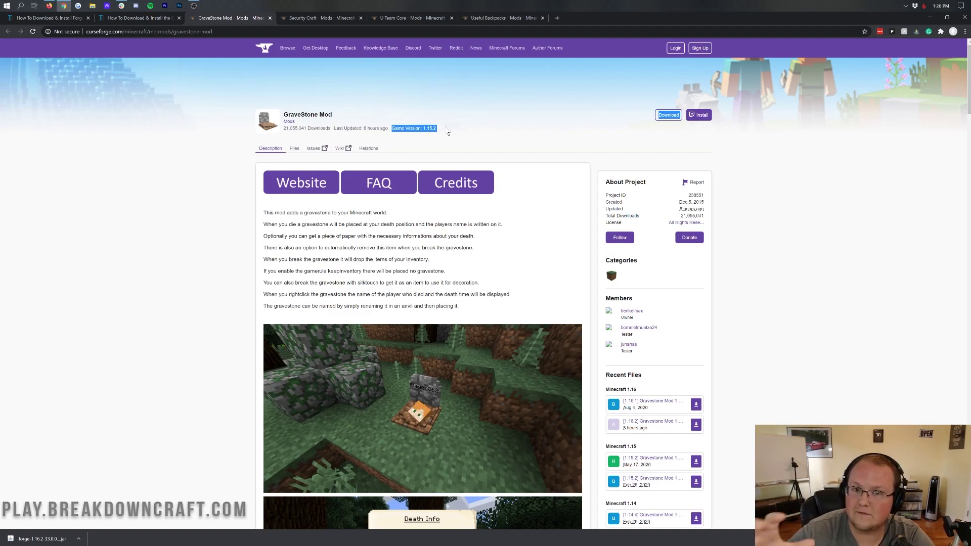
click(525, 189)
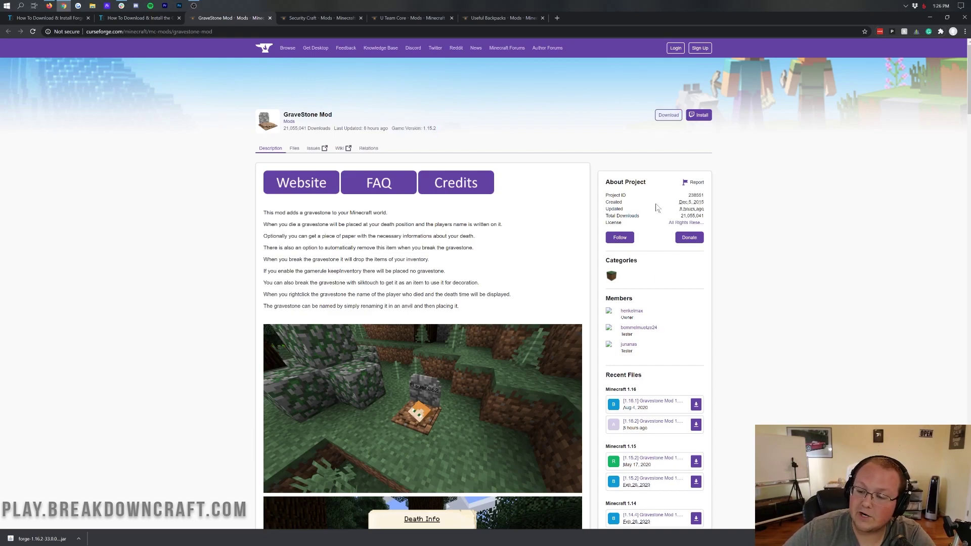
scroll(657, 227, down, 5)
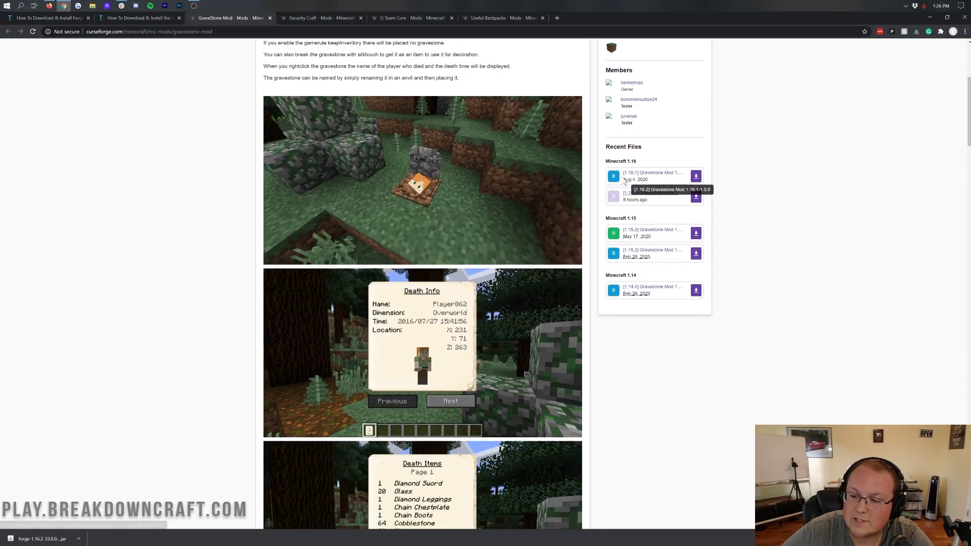
scroll(641, 202, up, 1)
drag(638, 199, 605, 201)
click(605, 202)
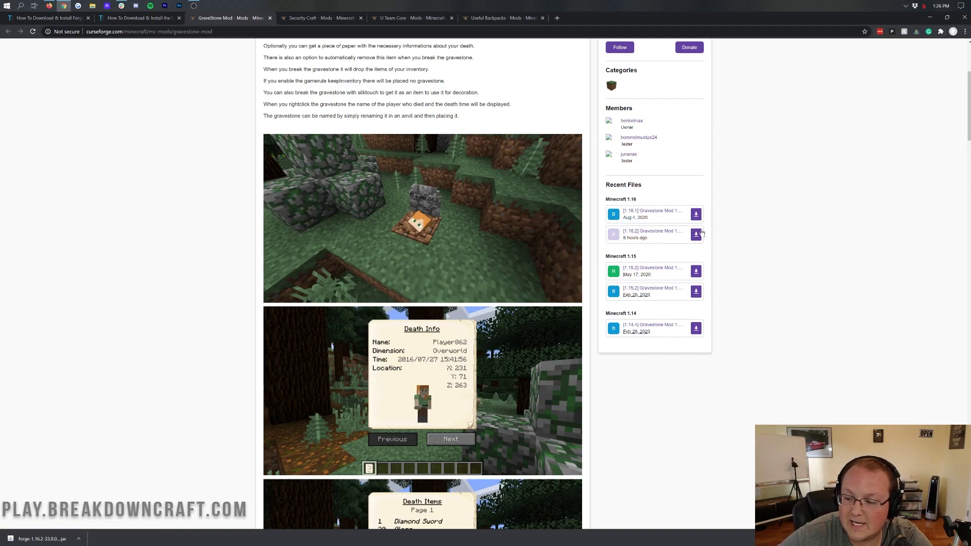
- Download the 1.16.2 GraveStone jar and keep it despite Chrome's warning
click(696, 236)
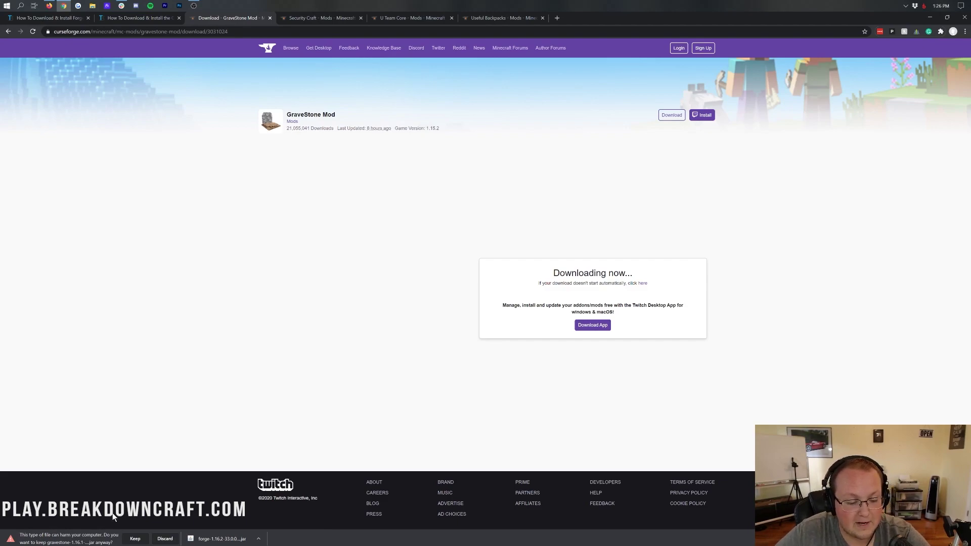
click(135, 539)
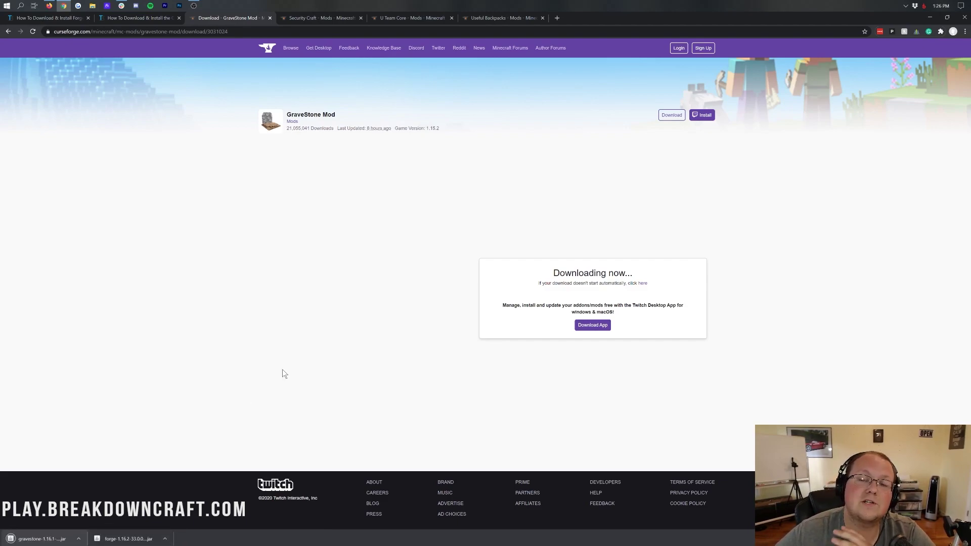
click(298, 19)
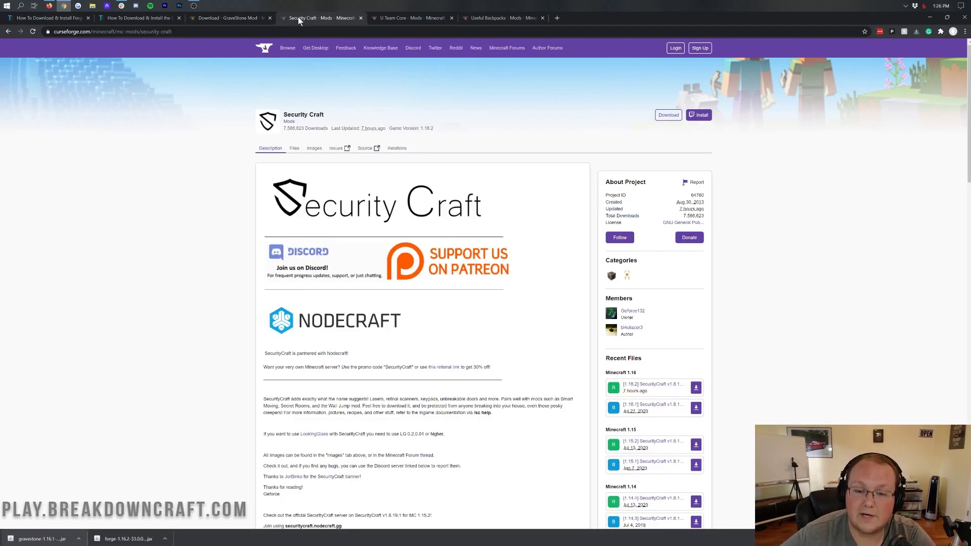
- Download the newest Security Craft file for Minecraft 1.16.2 and keep it
mouse_move(435, 129)
mouse_down()
mouse_move(390, 128)
mouse_move(436, 131)
mouse_up()
click(438, 133)
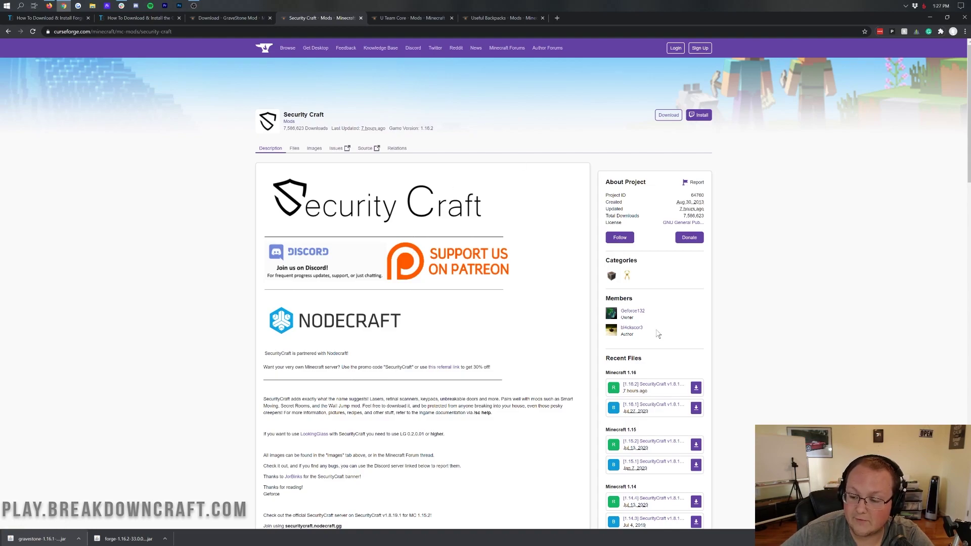
scroll(658, 331, down, 2)
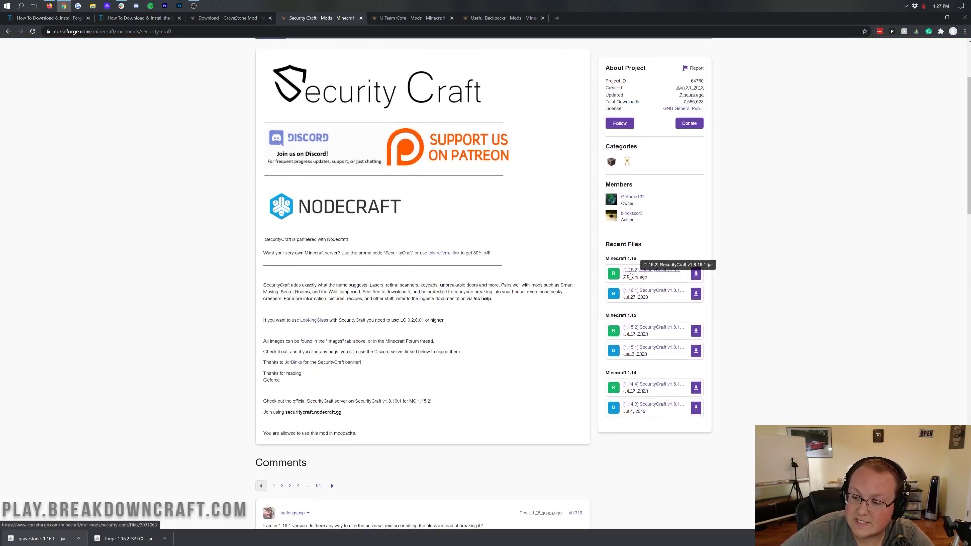
click(696, 274)
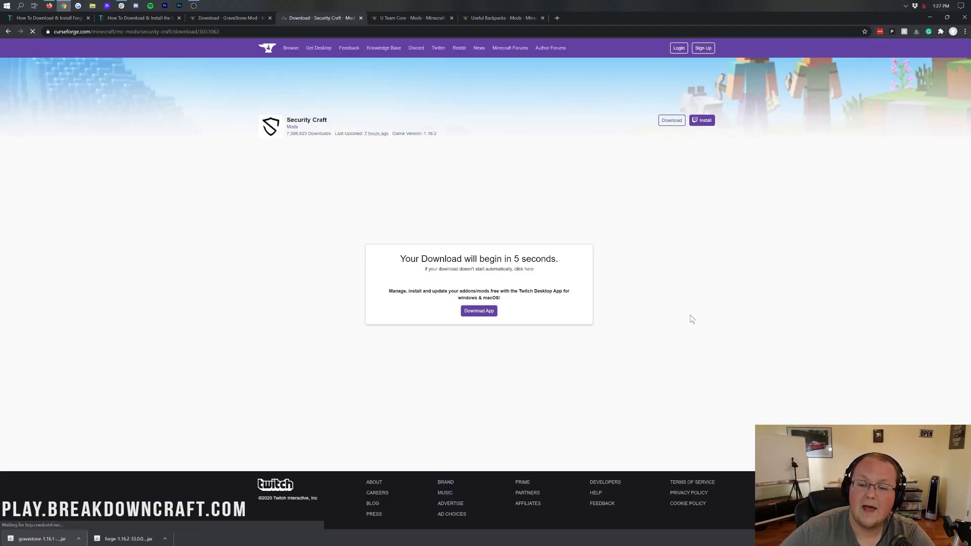
drag(451, 134, 400, 130)
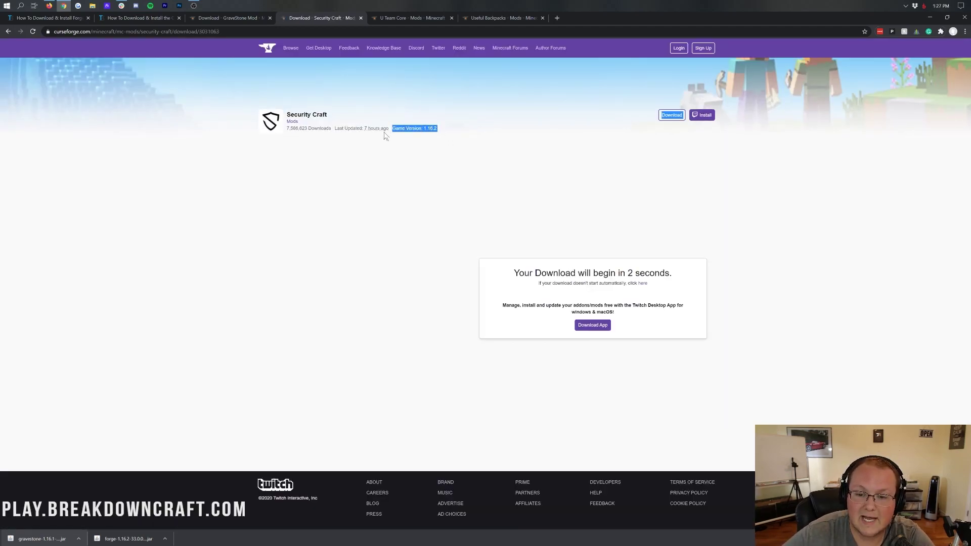
click(423, 136)
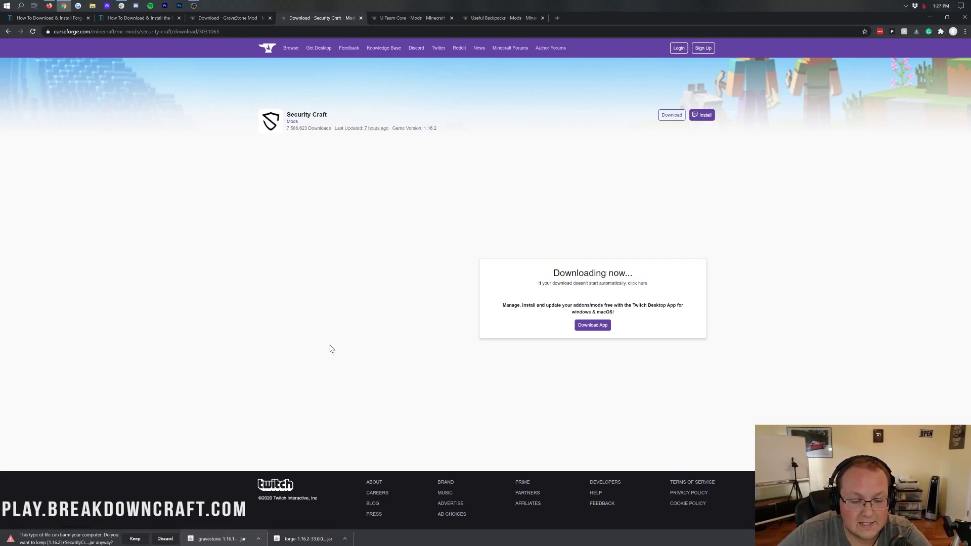
click(135, 539)
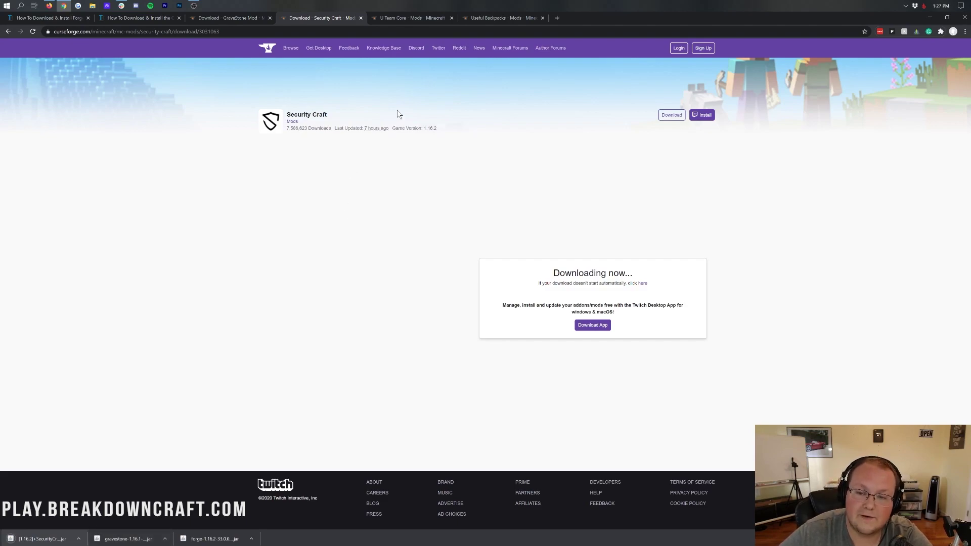
- Download the U Team Core jar for Minecraft 1.16.2 from its CurseForge page
click(408, 17)
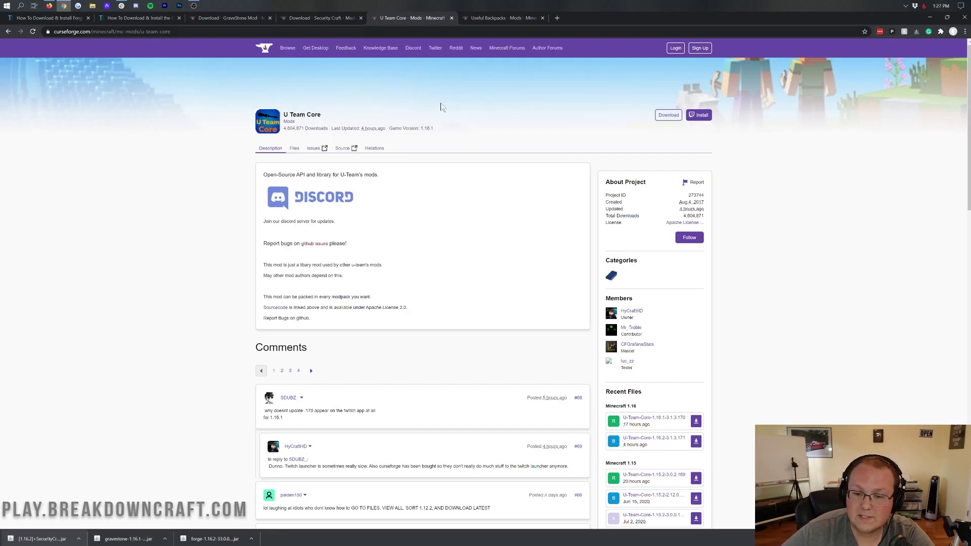
drag(410, 128, 454, 131)
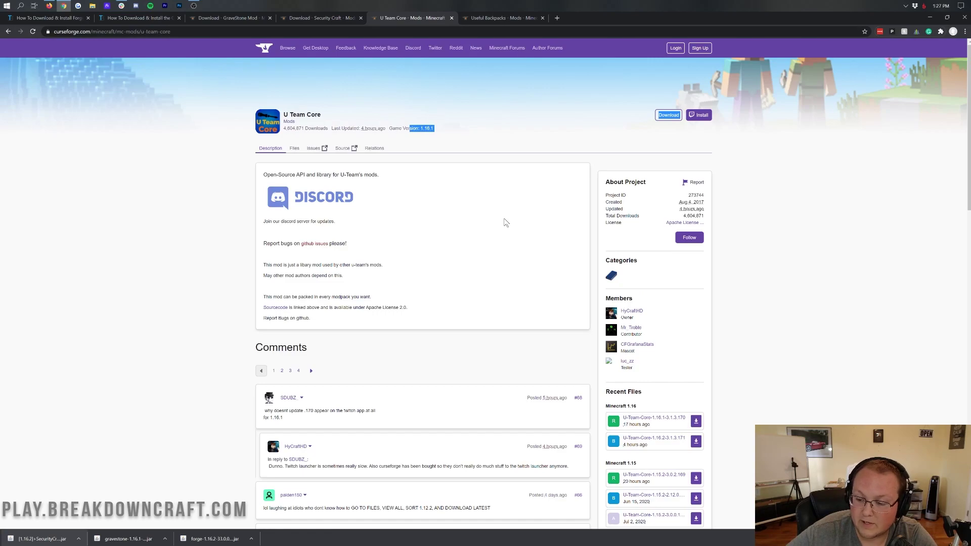
scroll(645, 213, down, 5)
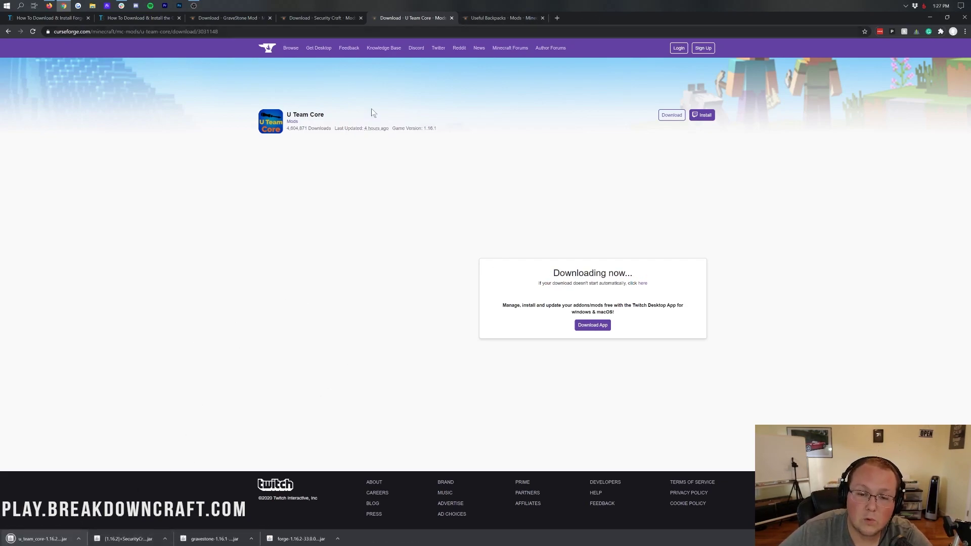
click(491, 19)
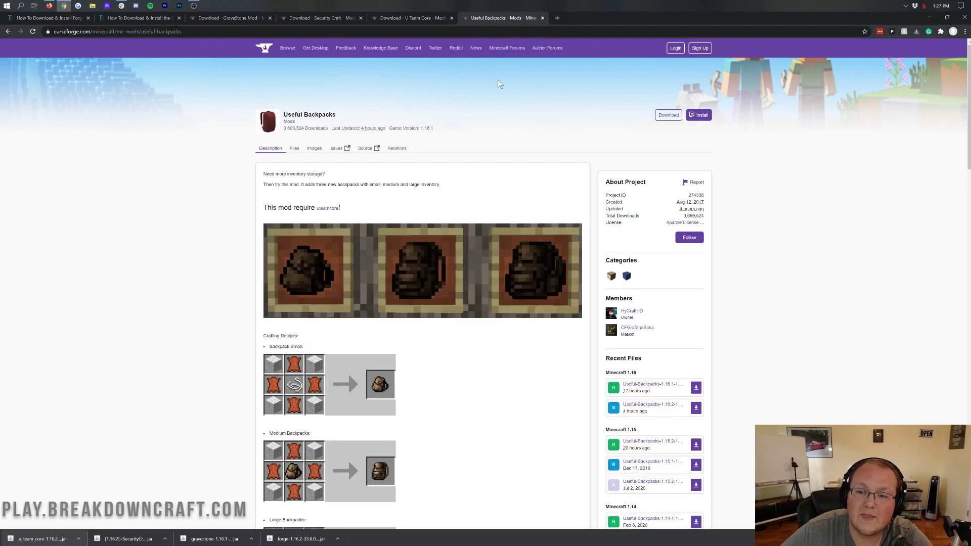
- Download the 1.16.2 Useful Backpacks jar, which requires U Team Core, and keep it
triple_click(257, 215)
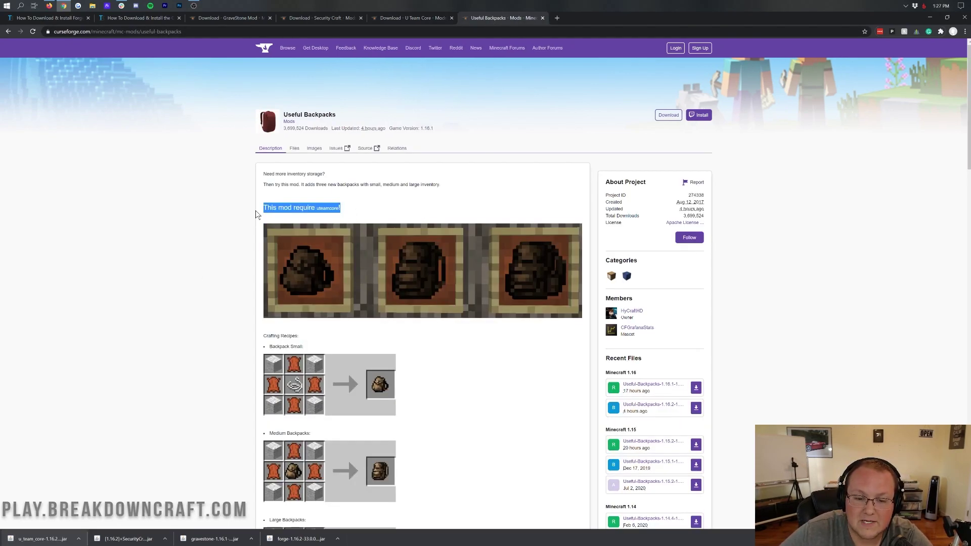
click(358, 197)
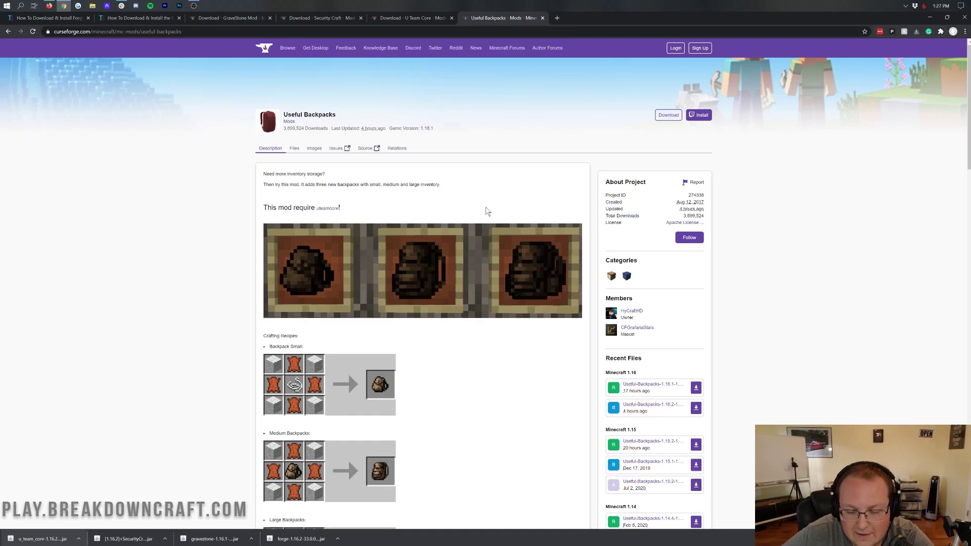
scroll(655, 161, down, 4)
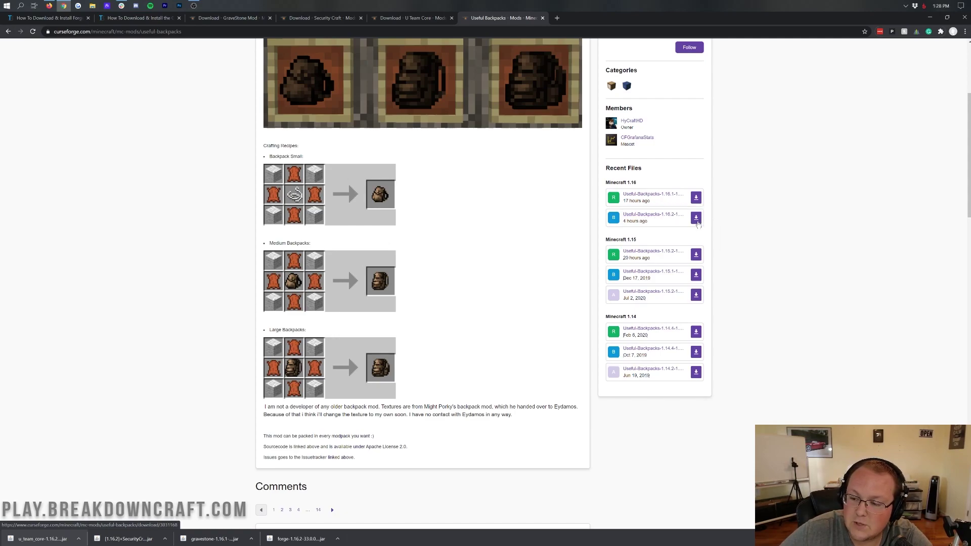
click(695, 218)
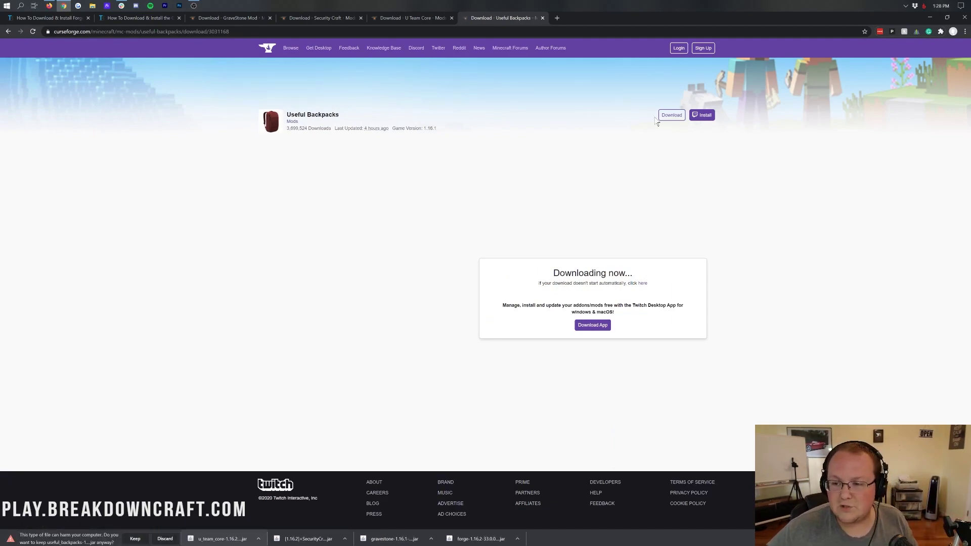
click(132, 539)
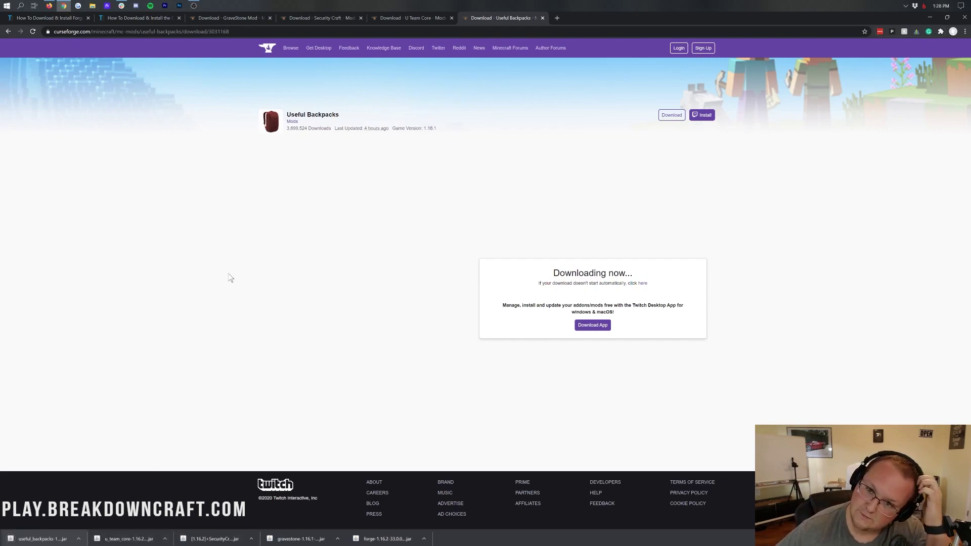
- Return to the Useful Backpacks page, switch to the GraveStone tab, and minimize Chrome
key(alt+Left)
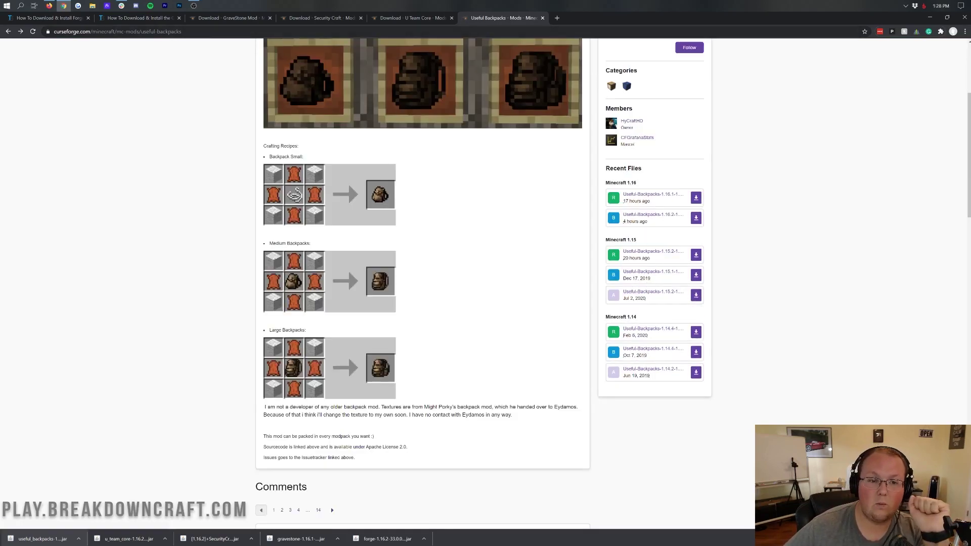
click(223, 19)
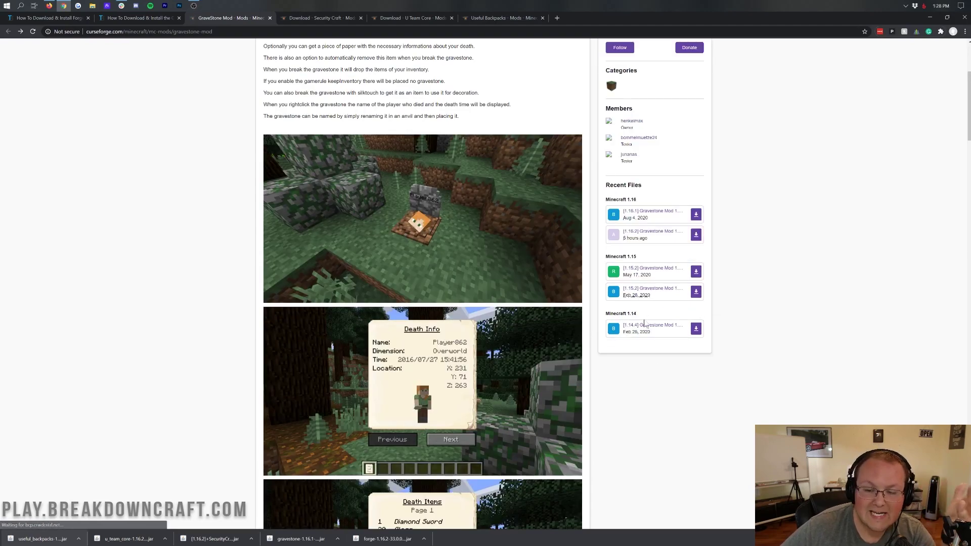
scroll(643, 323, up, 4)
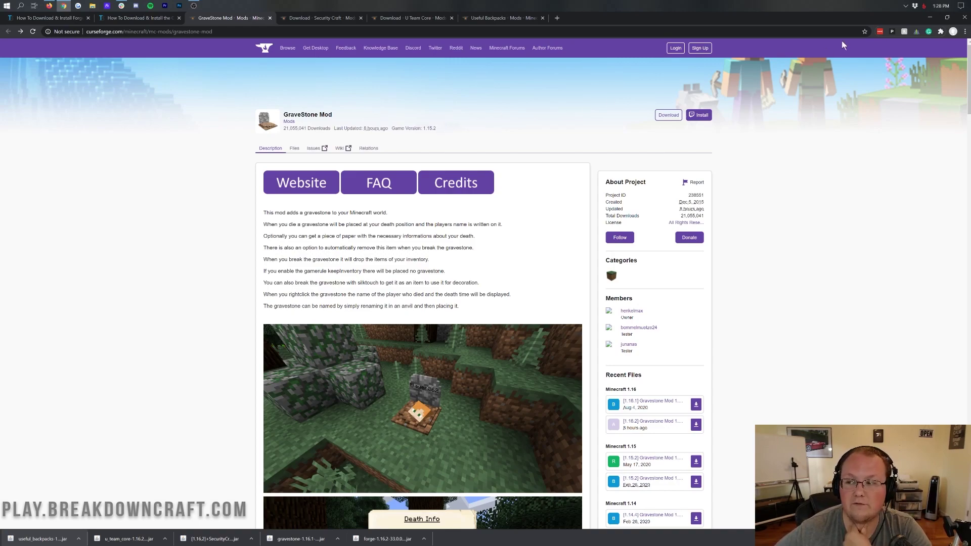
click(930, 17)
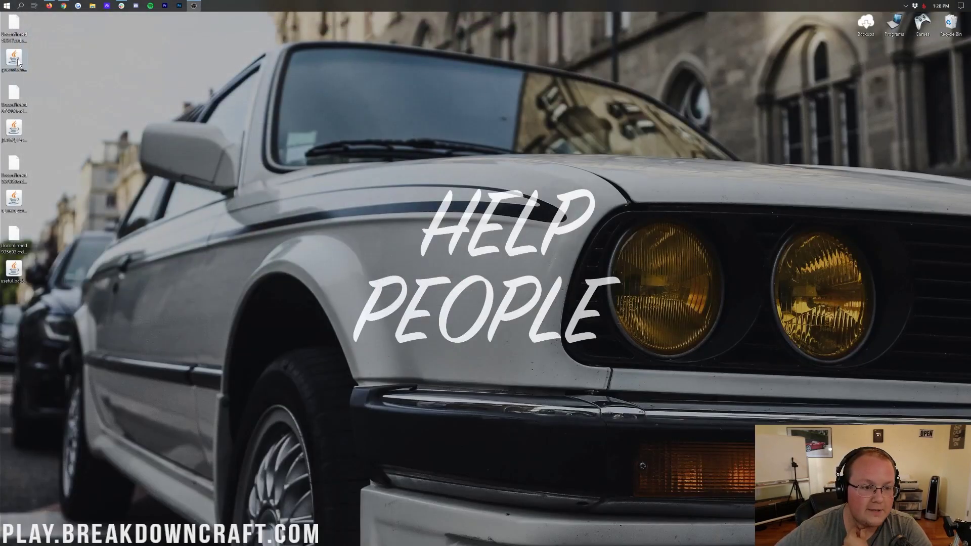
- Arrange the GraveStone, Security Craft, U Team Core and Useful Backpacks jars in one desktop row
drag(18, 61, 216, 61)
drag(16, 130, 214, 130)
drag(15, 199, 212, 202)
drag(13, 268, 212, 271)
drag(36, 324, 926, 445)
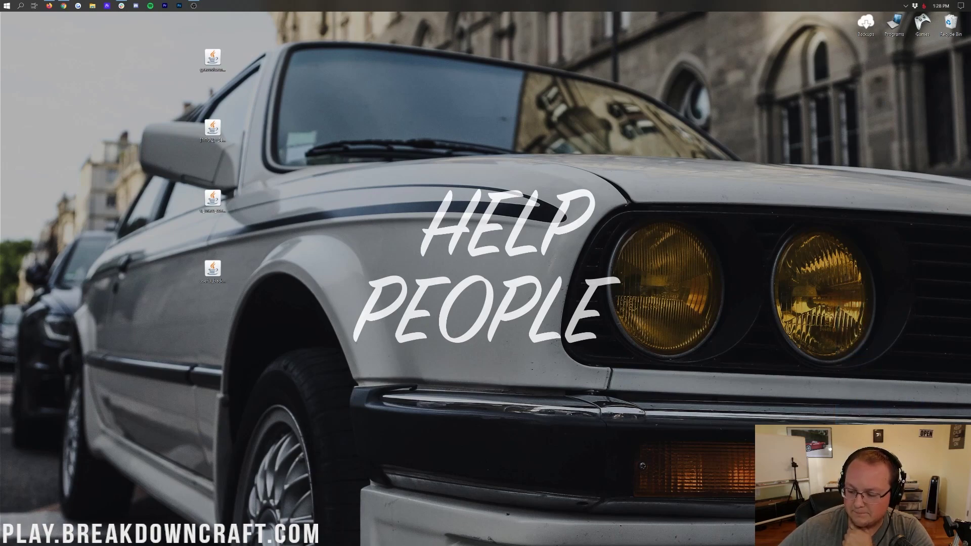
drag(203, 61, 316, 95)
drag(225, 121, 354, 92)
drag(223, 198, 383, 93)
drag(224, 258, 374, 132)
drag(404, 95, 411, 94)
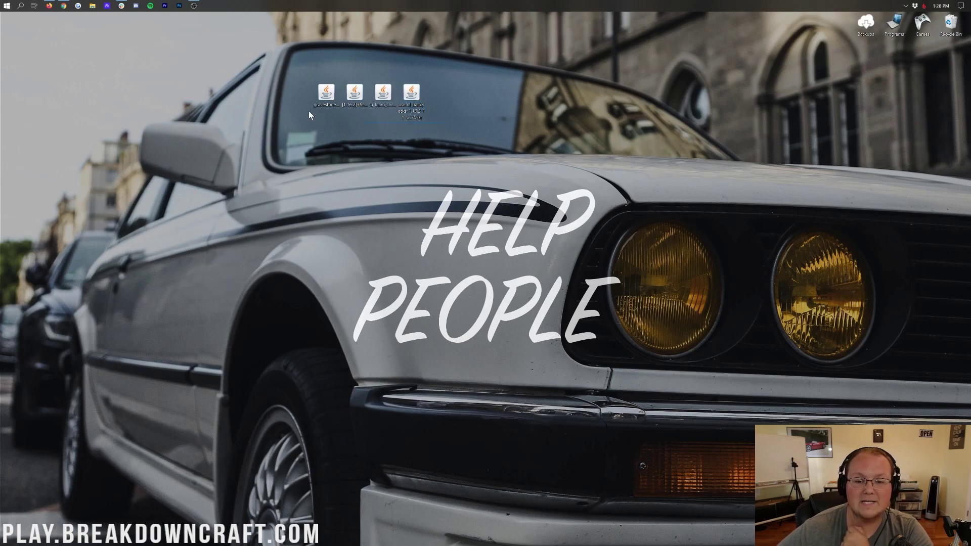
- Check the full file names of the four mod jars
click(326, 96)
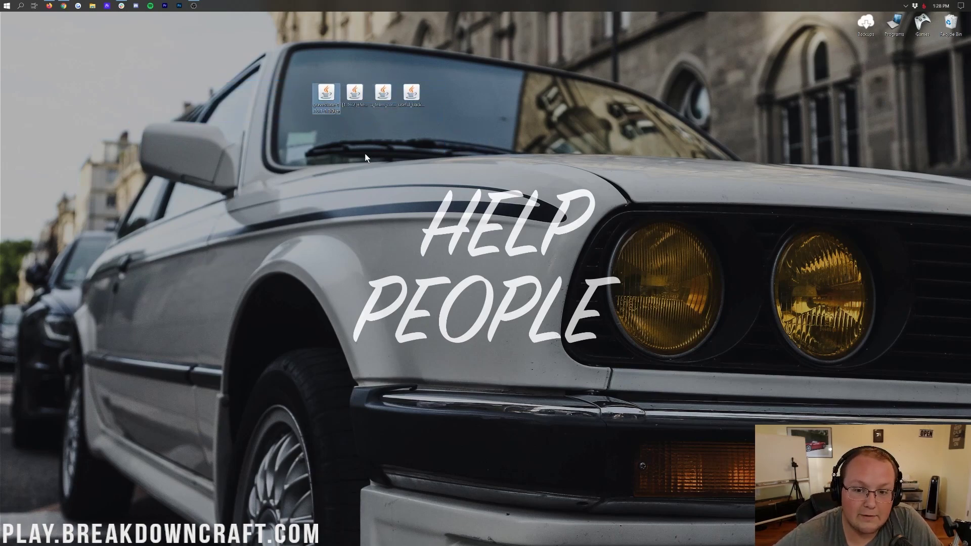
click(353, 96)
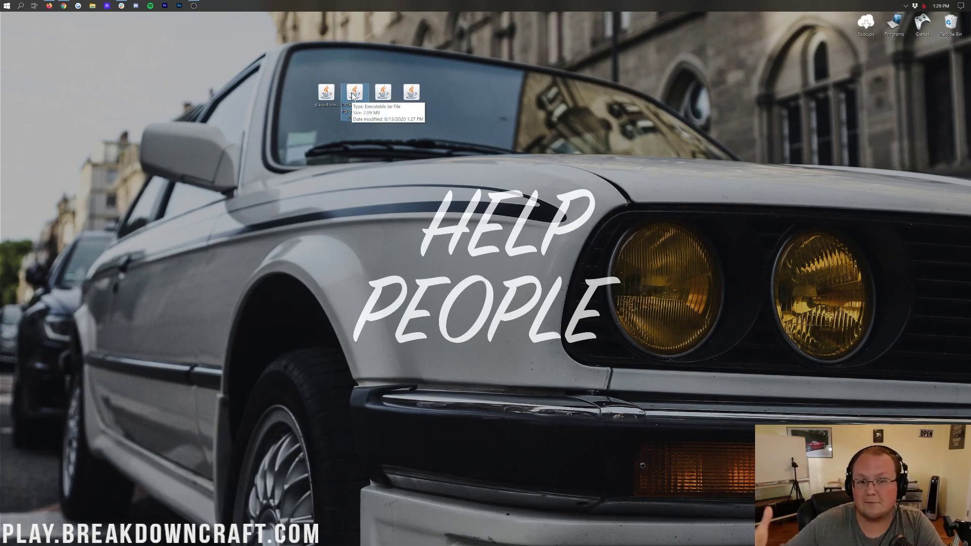
click(393, 94)
click(408, 92)
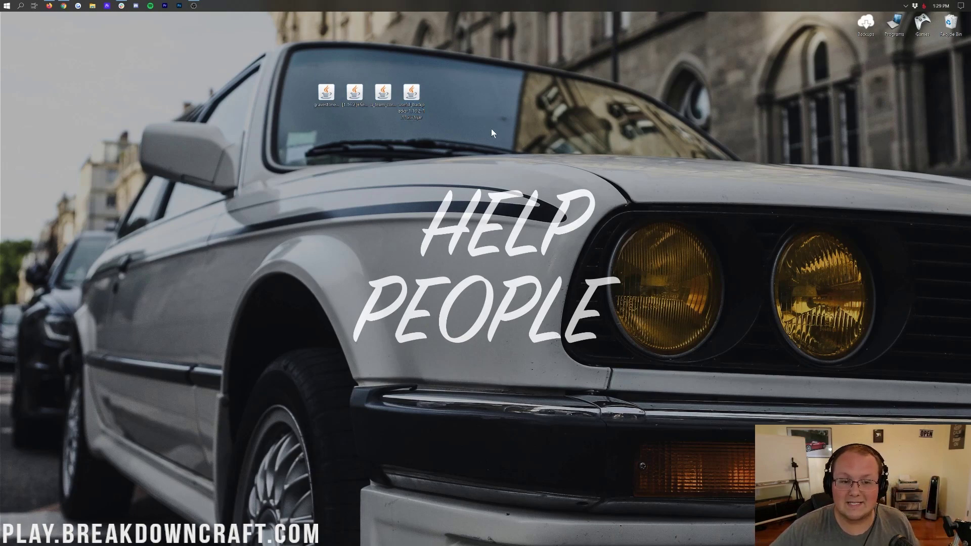
- Launch the Minecraft Launcher via a 'min' search, then return to Chrome's Forge install guide
click(5, 5)
text(min)
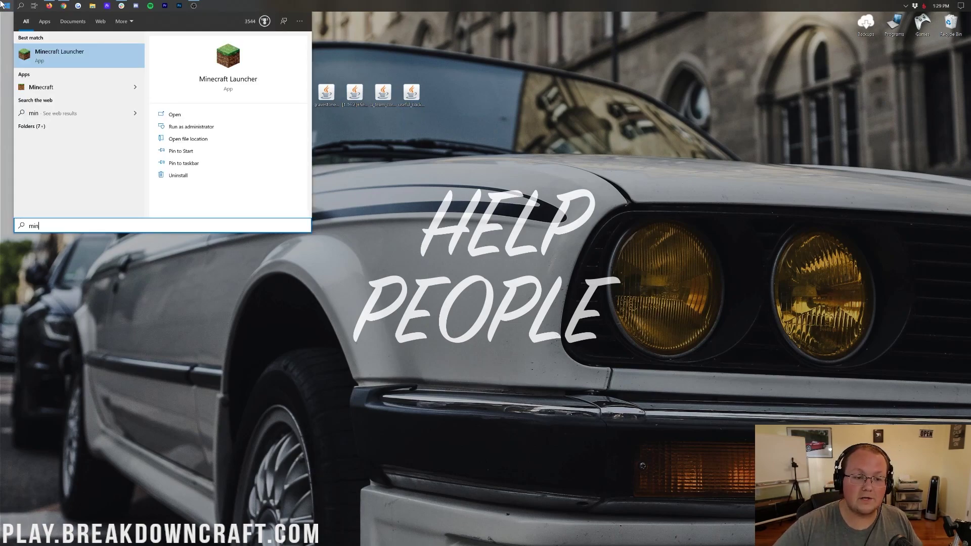
key(Return)
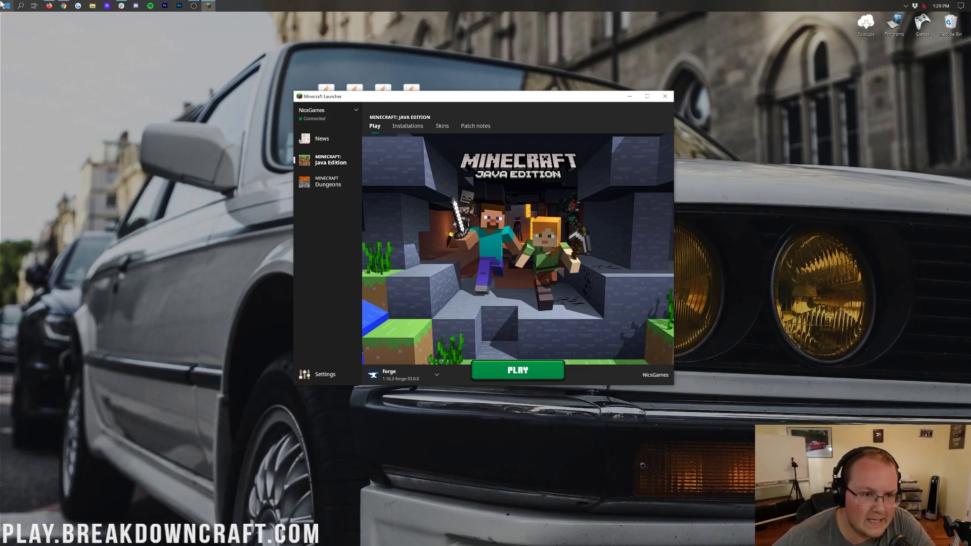
click(64, 6)
click(69, 19)
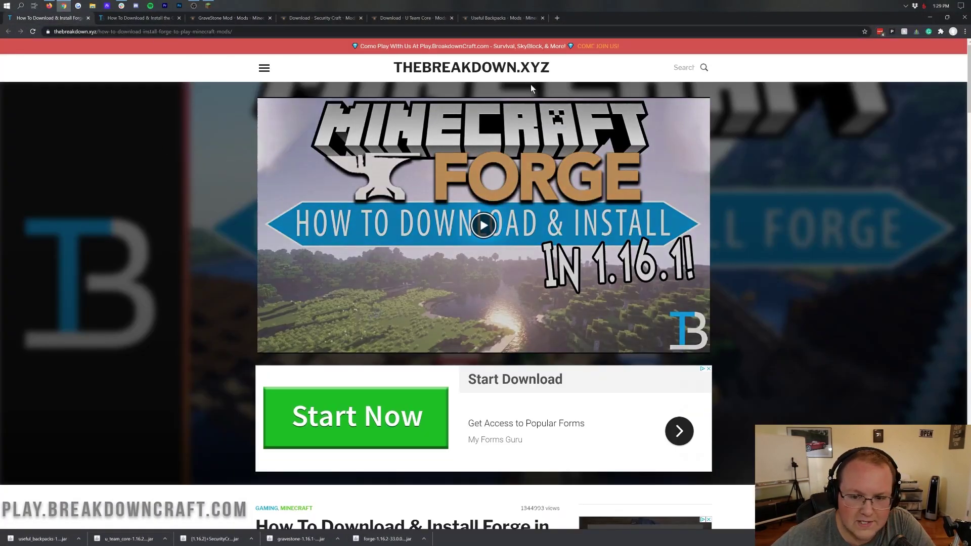
scroll(356, 114, down, 15)
scroll(356, 116, up, 9)
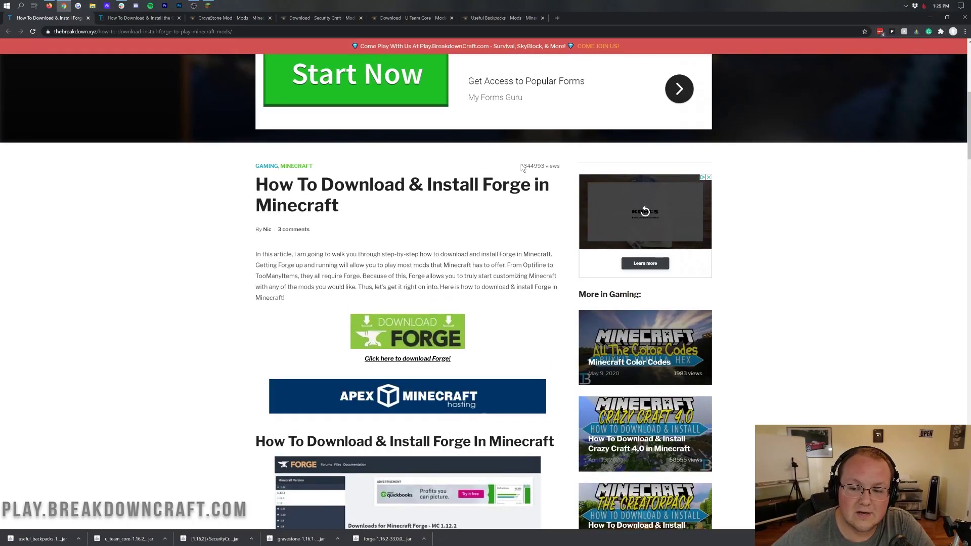
triple_click(522, 168)
scroll(489, 164, up, 5)
scroll(486, 154, down, 12)
scroll(477, 139, down, 20)
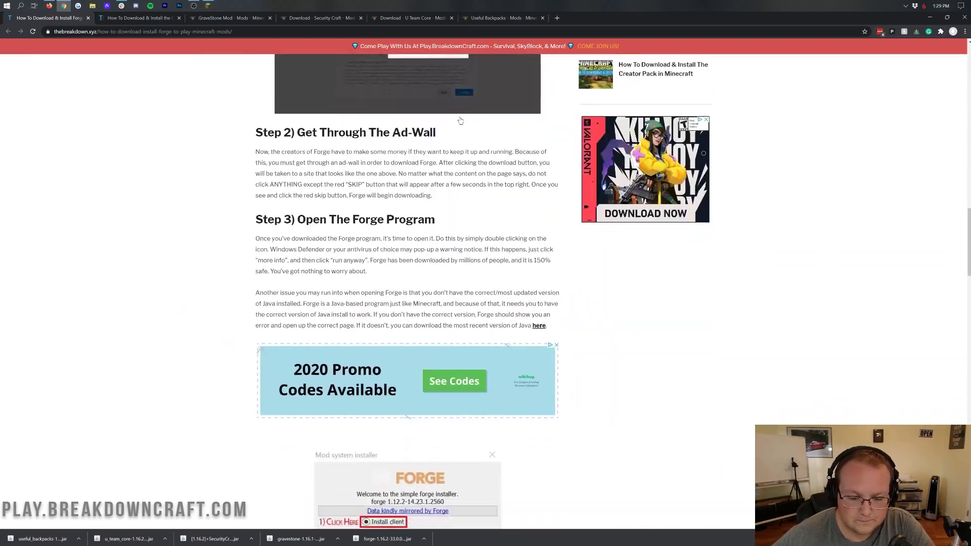
scroll(455, 115, down, 4)
scroll(455, 116, up, 4)
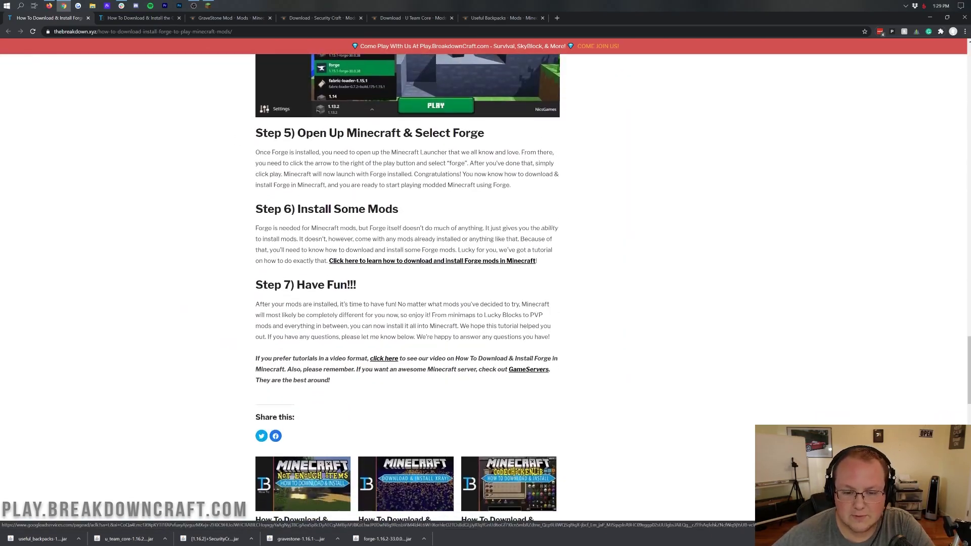
scroll(455, 116, down, 1)
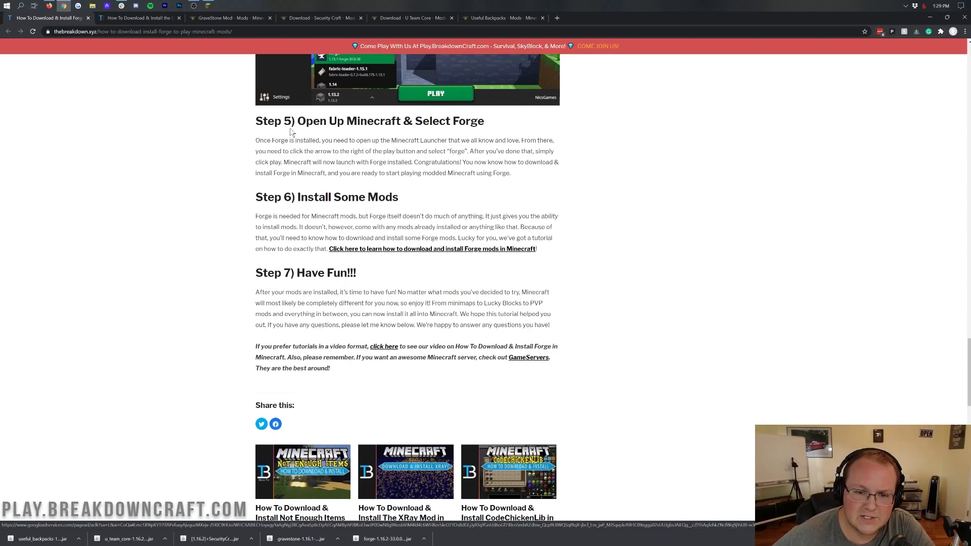
drag(397, 195, 235, 195)
click(347, 186)
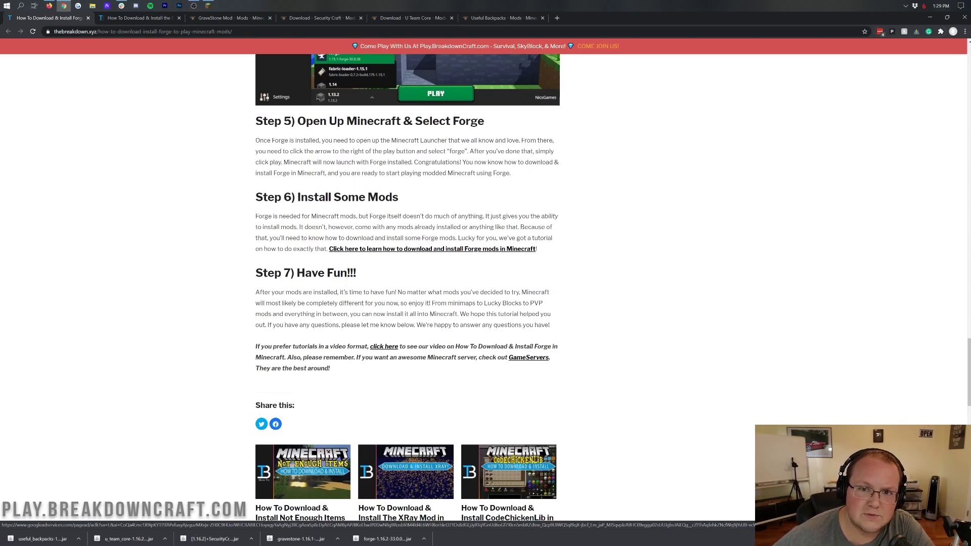
scroll(342, 191, up, 10)
scroll(342, 191, up, 15)
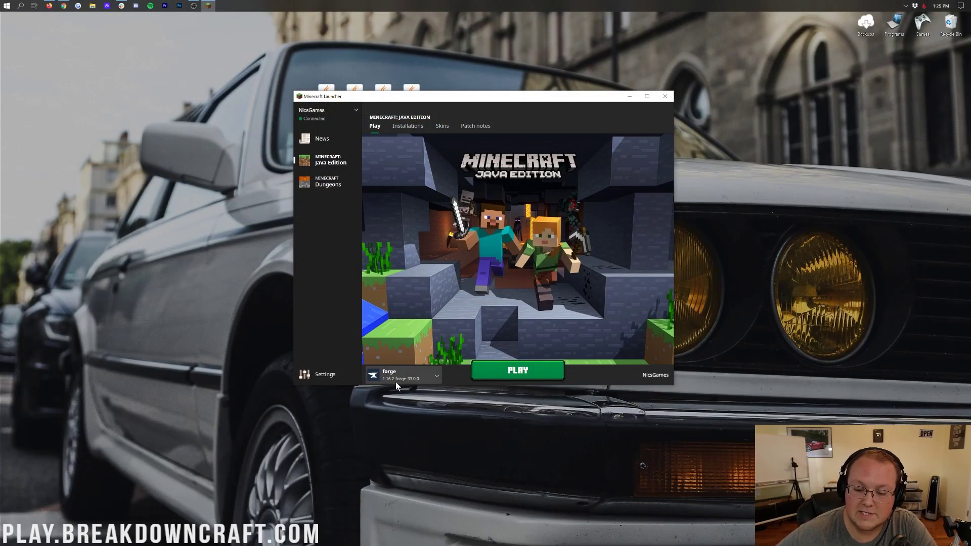
- Play Minecraft using the forge 1.16.2-forge-33.0.0 installation
click(395, 381)
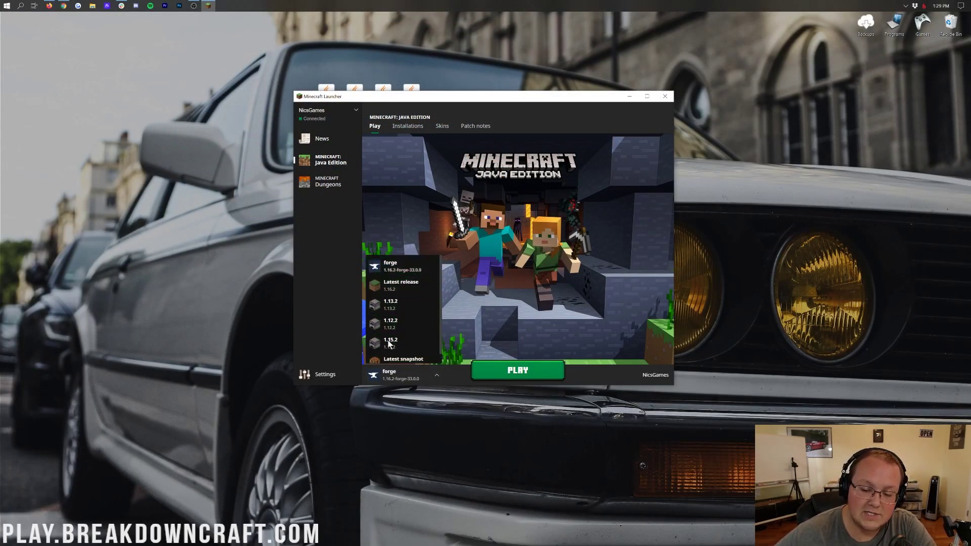
click(390, 375)
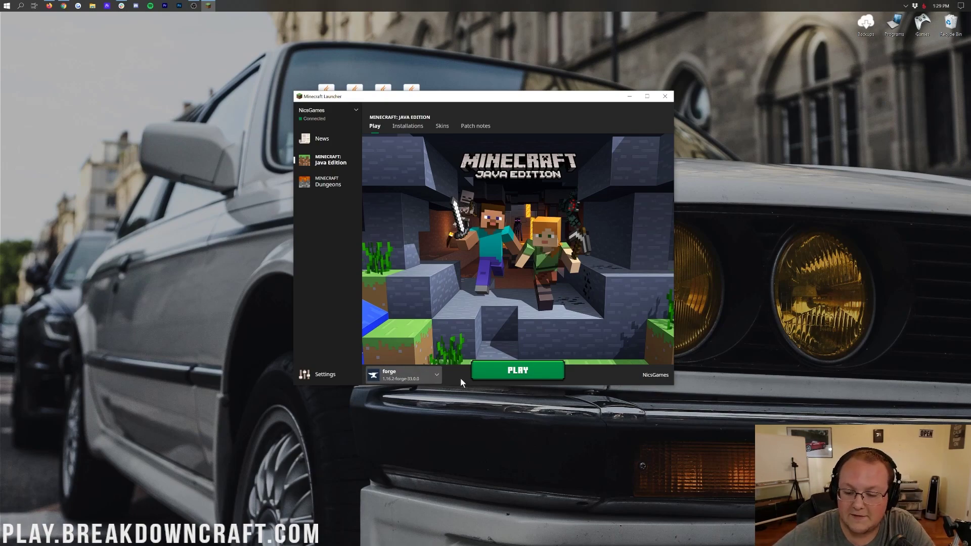
click(492, 374)
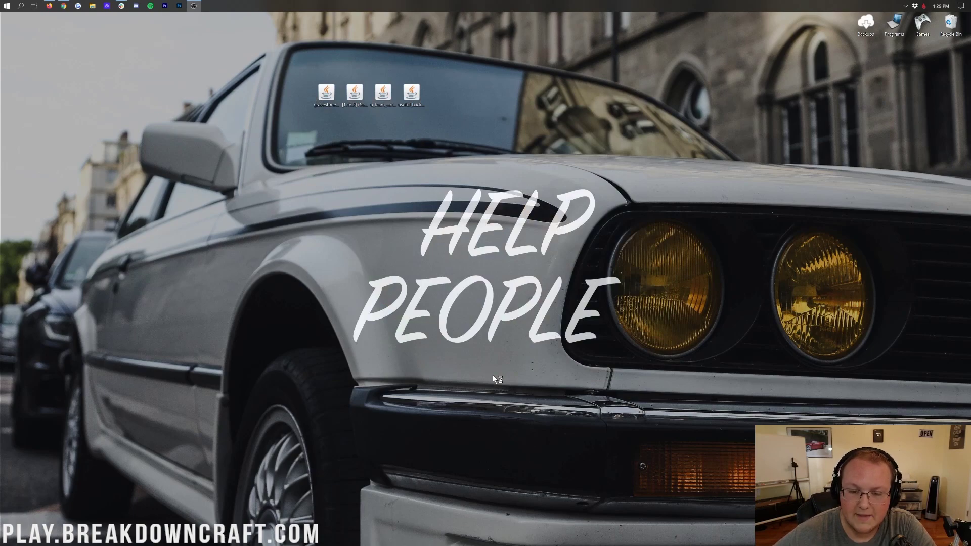